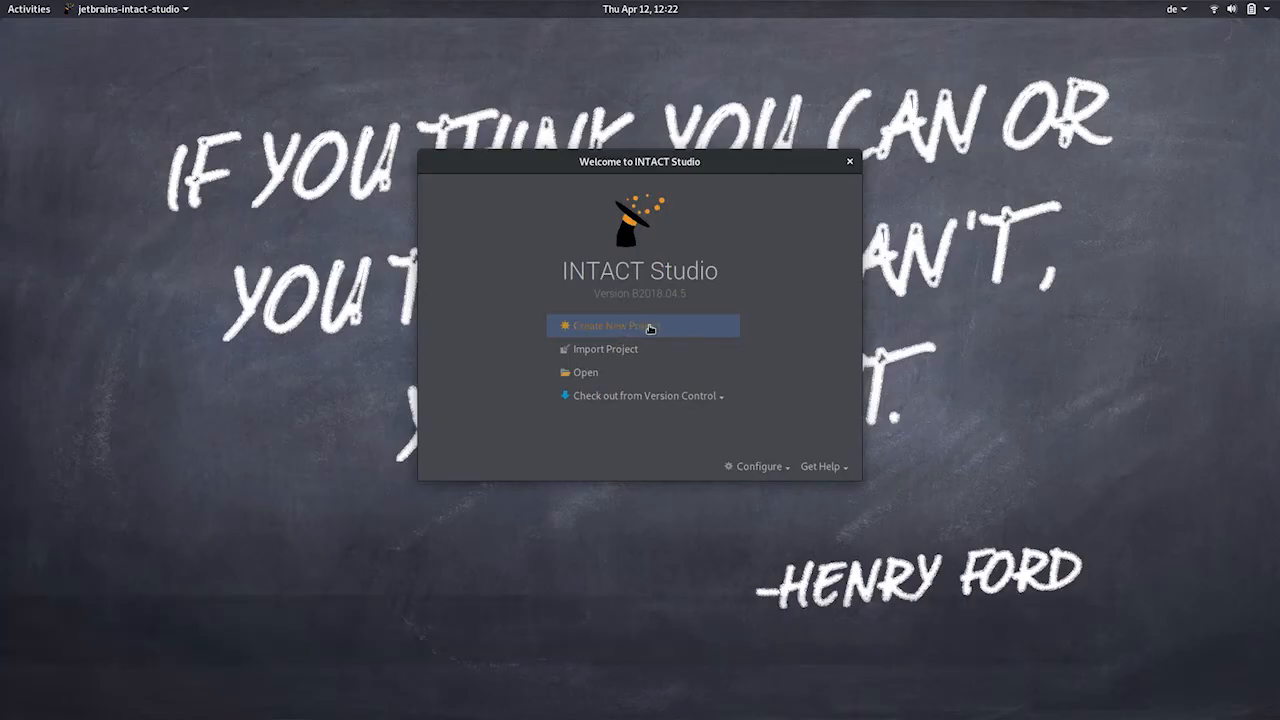
Start a new project and advance the wizard to the Project name and location page.
click(649, 327)
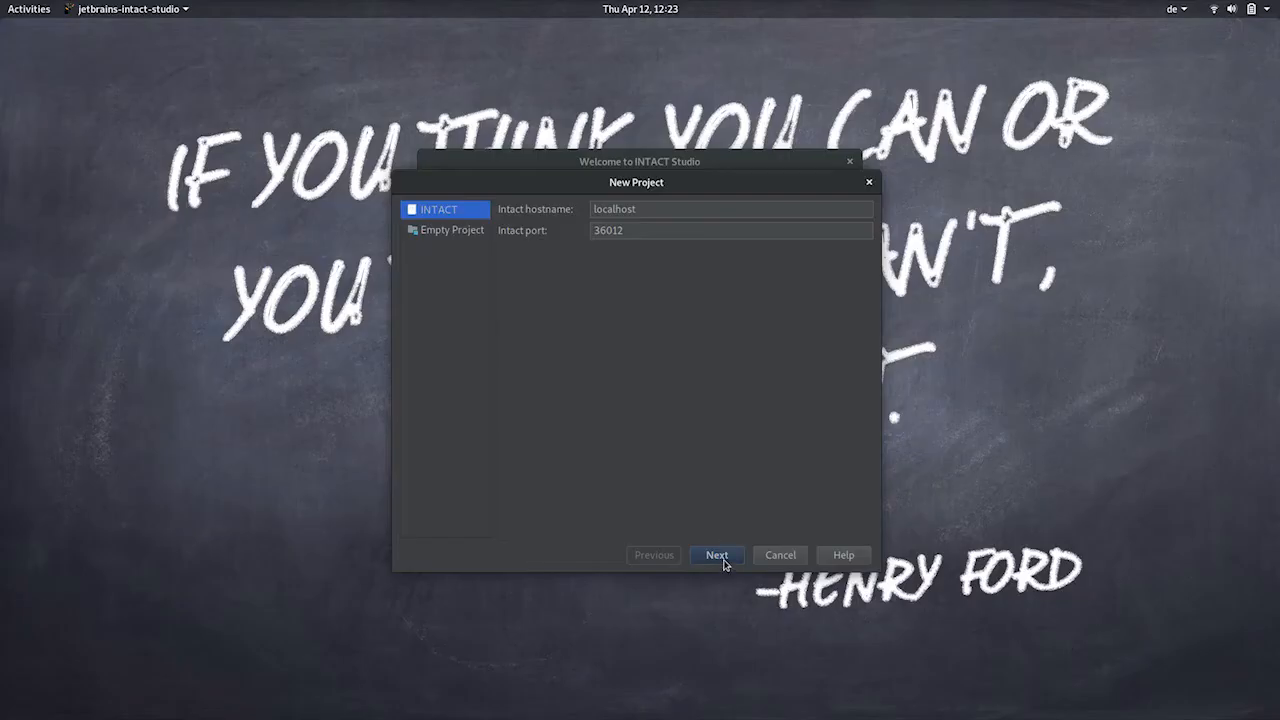
click(717, 555)
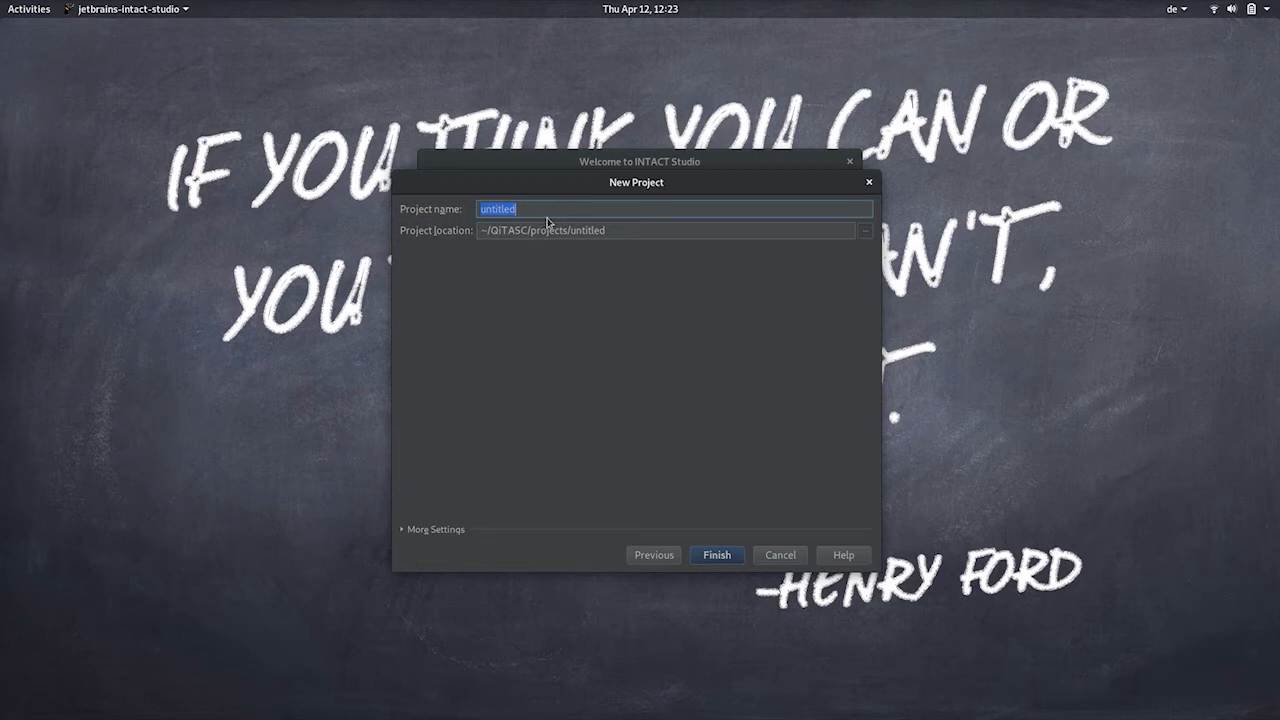
Name the project MyFirstIntactProject, keep the ~/QiTASC/projects location, and finish the wizard.
drag(490, 230, 533, 229)
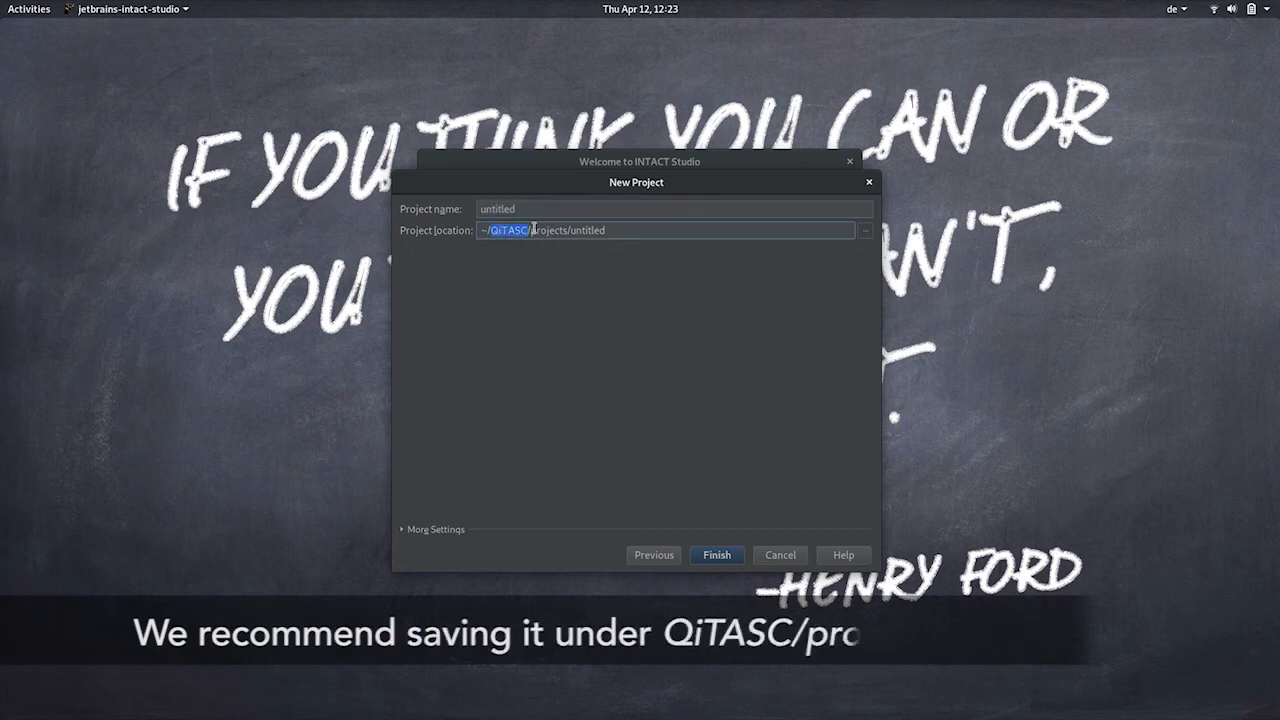
double_click(546, 231)
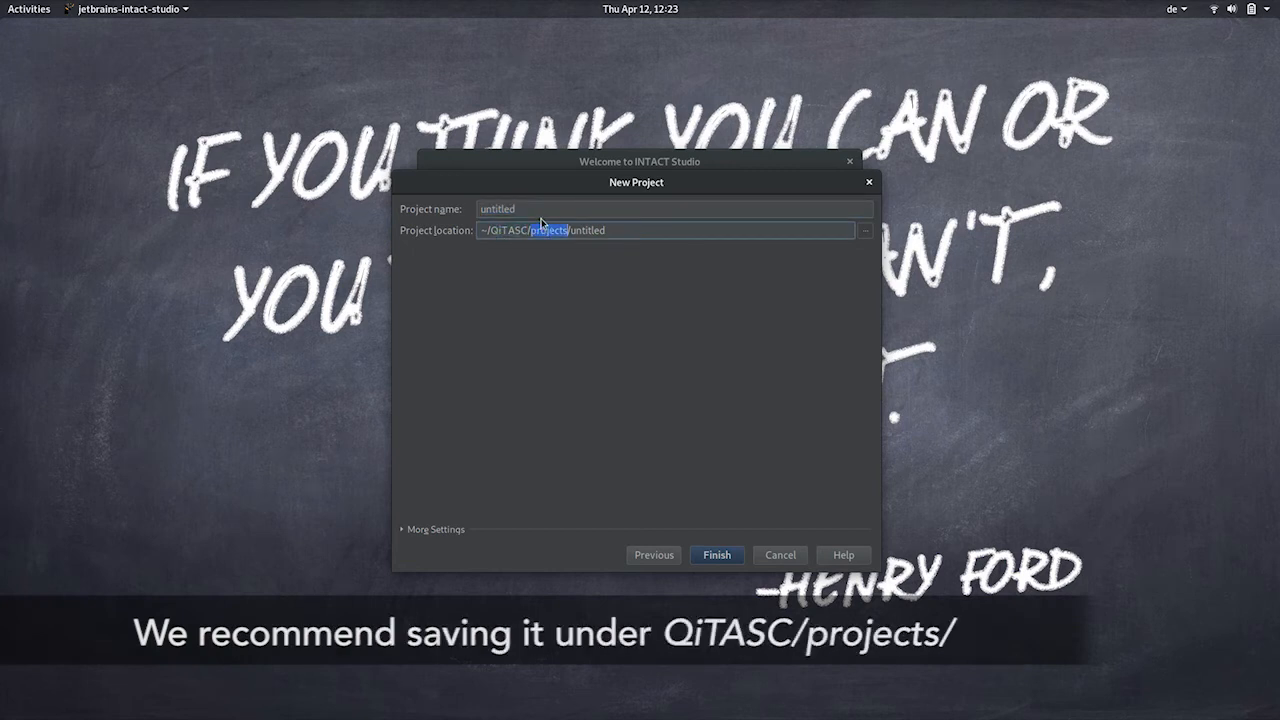
double_click(537, 210)
text(My)
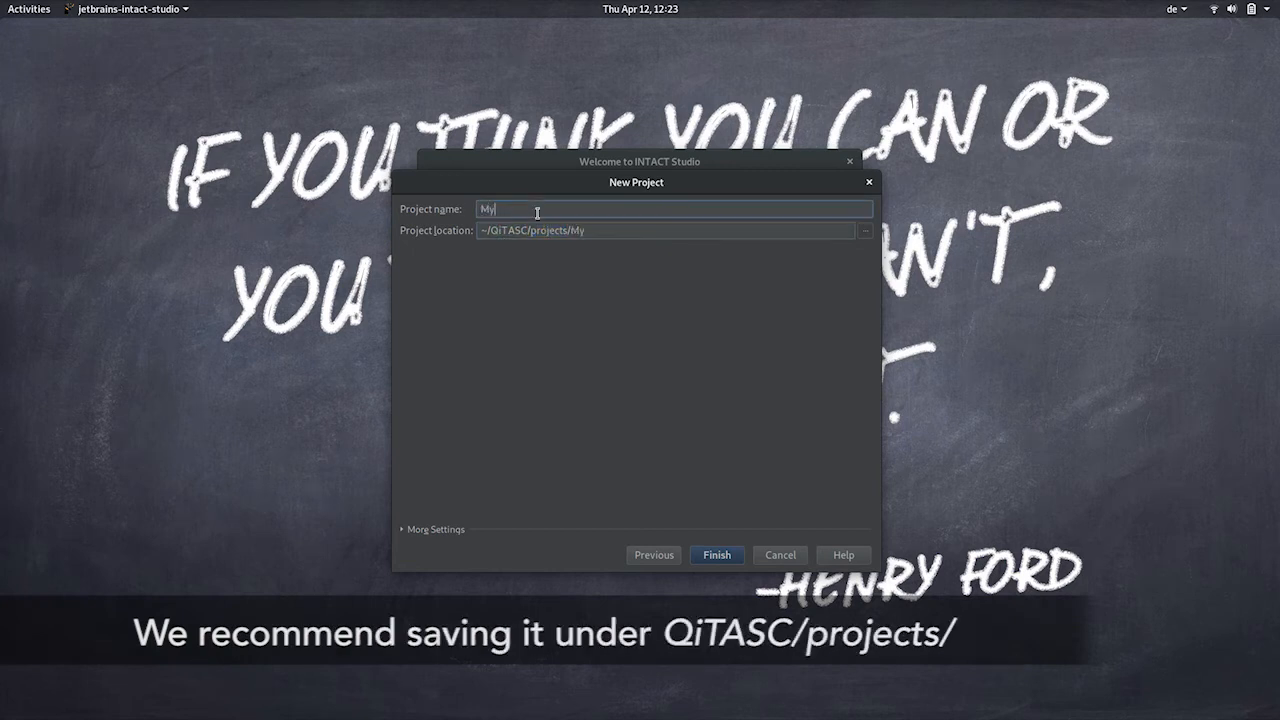
text(FirstIntactP)
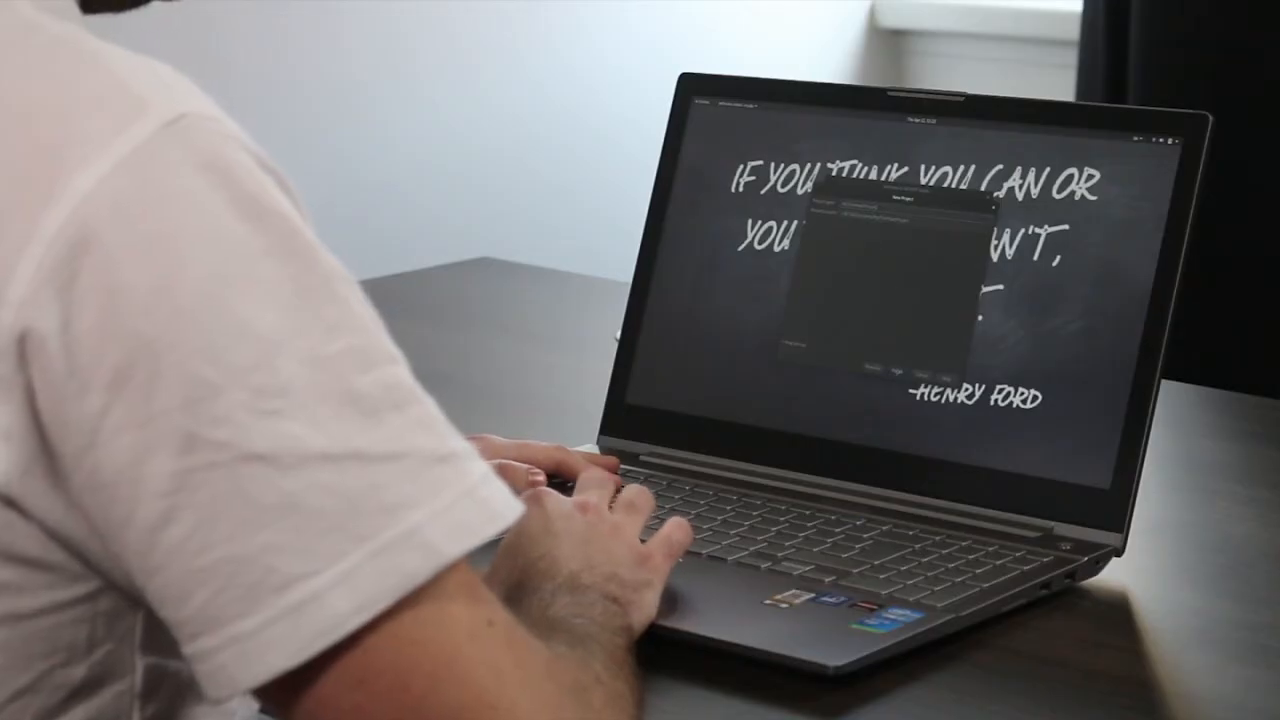
click(897, 373)
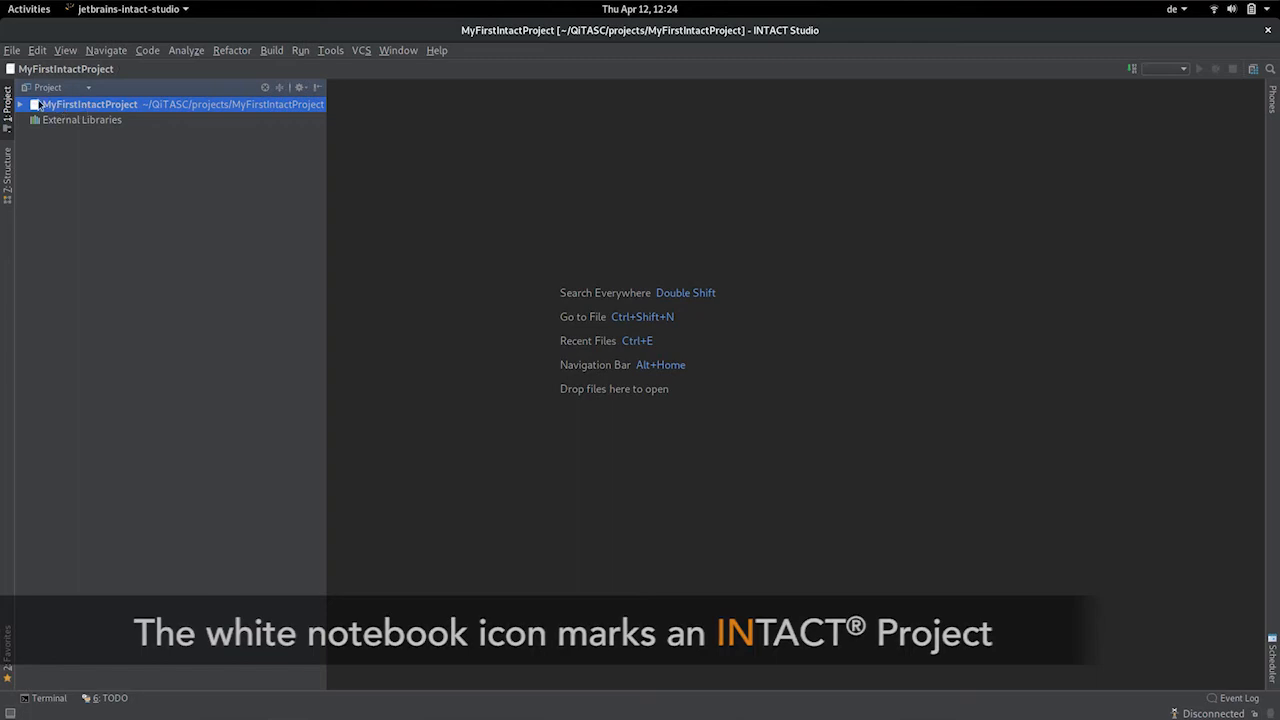
Expand MyFirstIntactProject and inspect its MyFirstIntactProject.iml file and .idea folder.
click(20, 106)
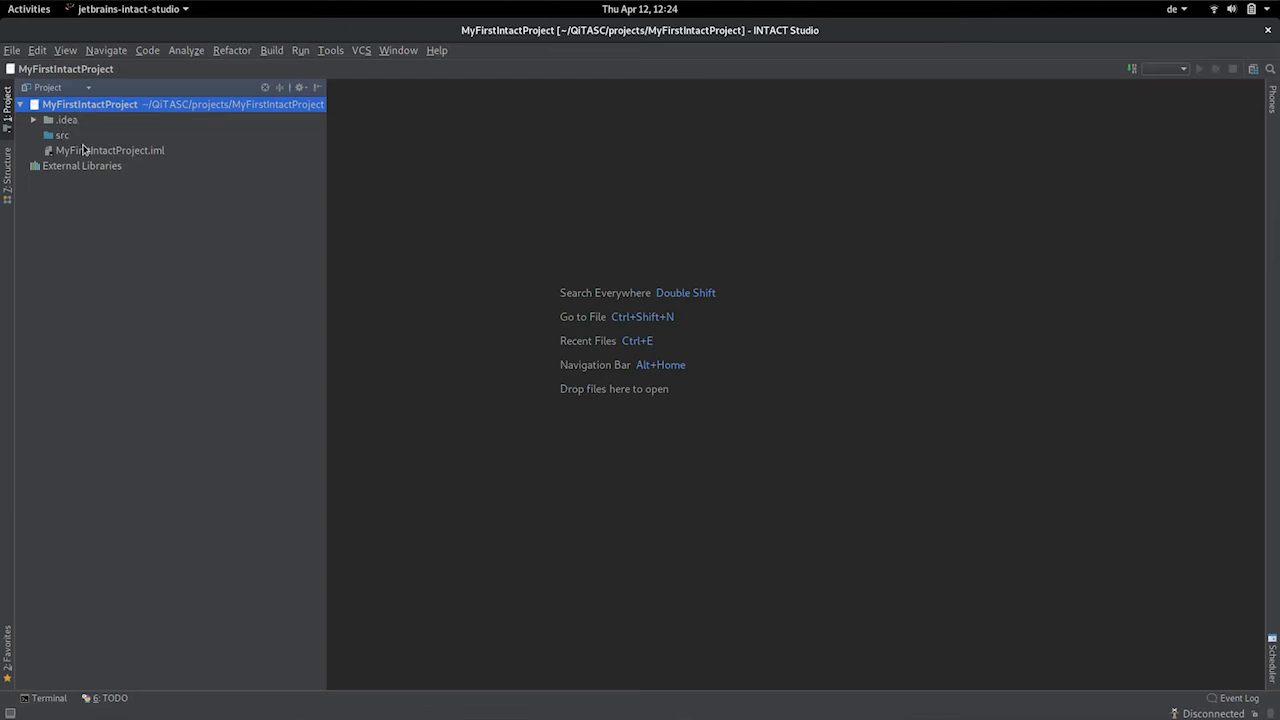
click(141, 150)
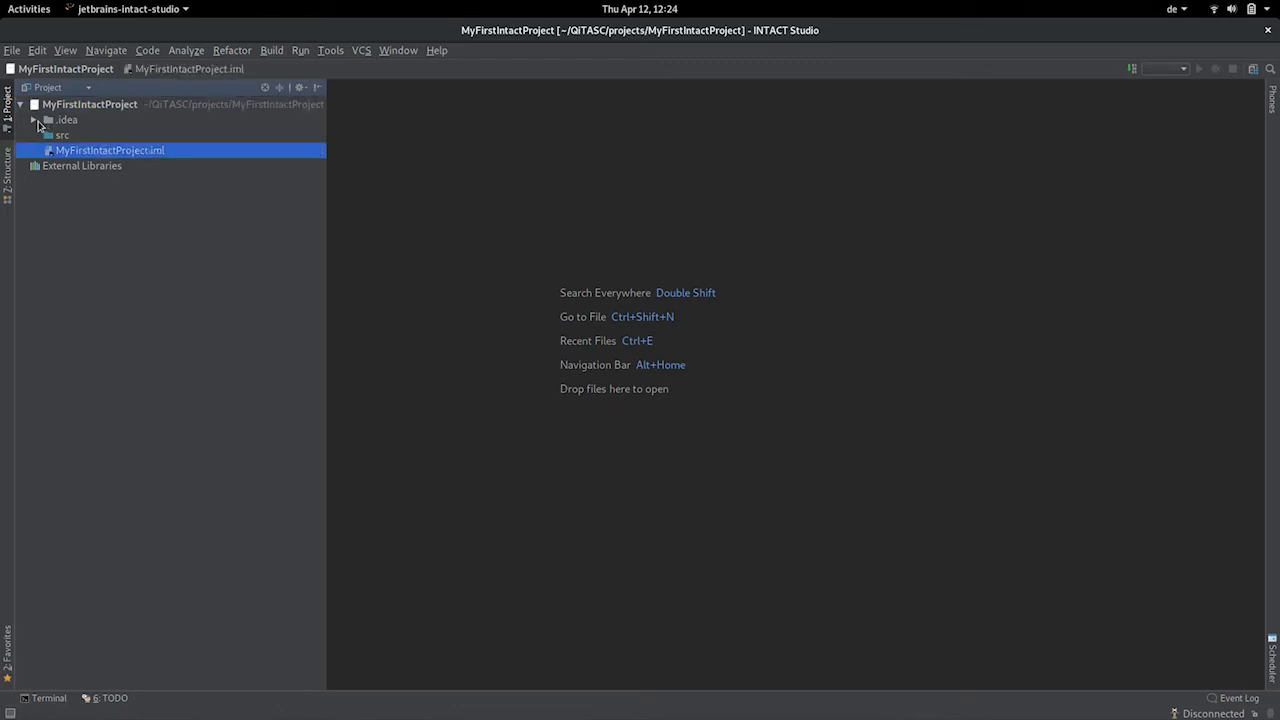
click(34, 120)
Remove the src folder from MyFirstIntactProject, confirming the deletion.
click(60, 135)
key(Delete)
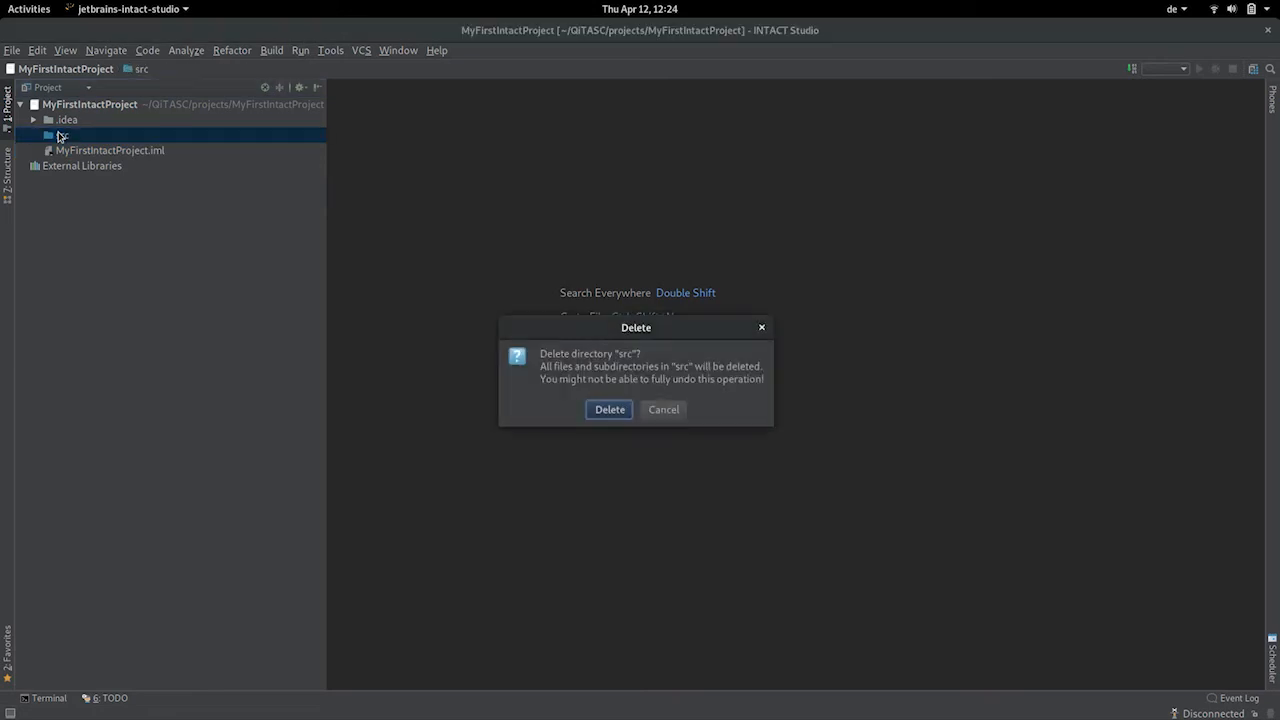
click(609, 409)
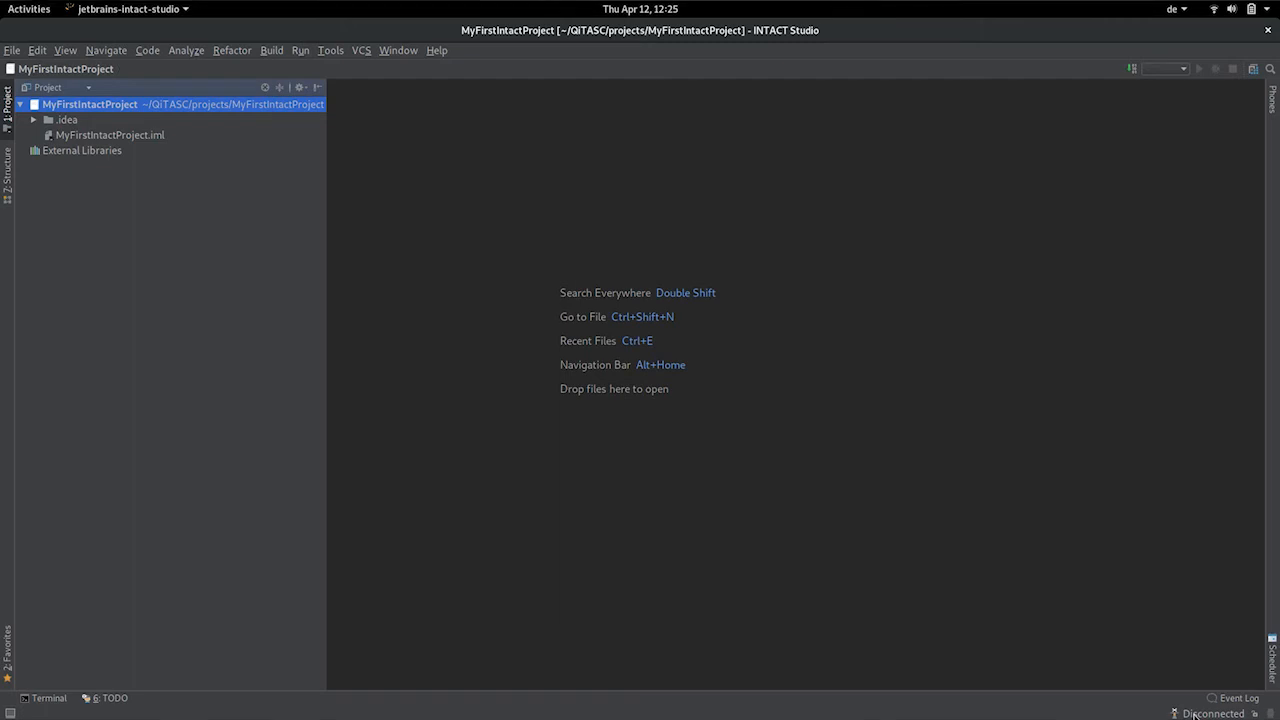
Run ./qitasc start intact-server in the drop-down terminal, then return to INTACT Studio.
key(F12)
text(./qitasc)
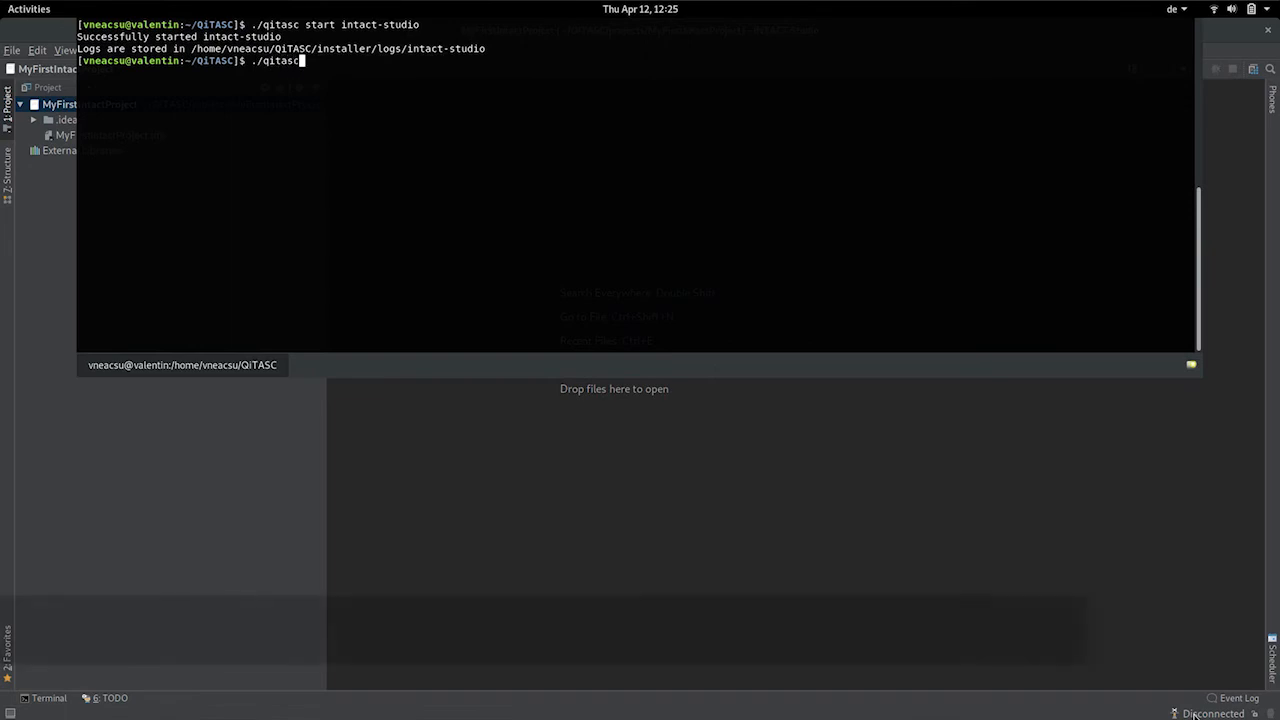
text( sta)
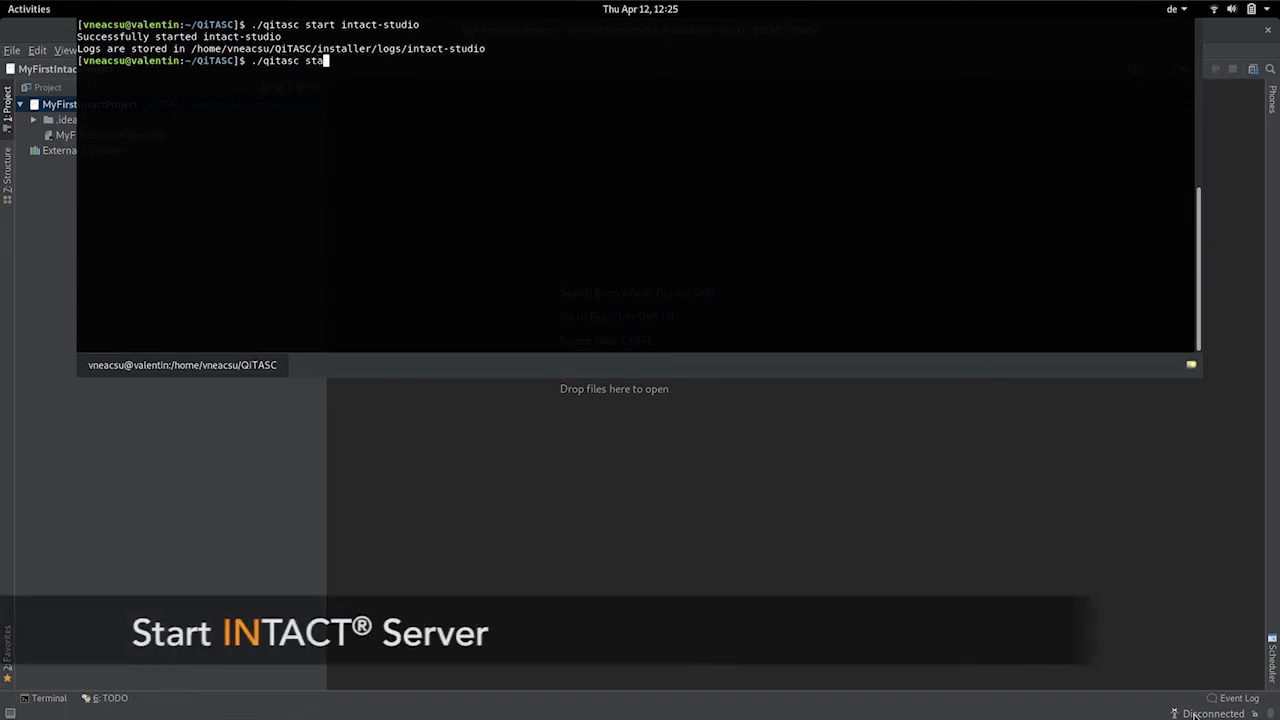
text(rt intact-server)
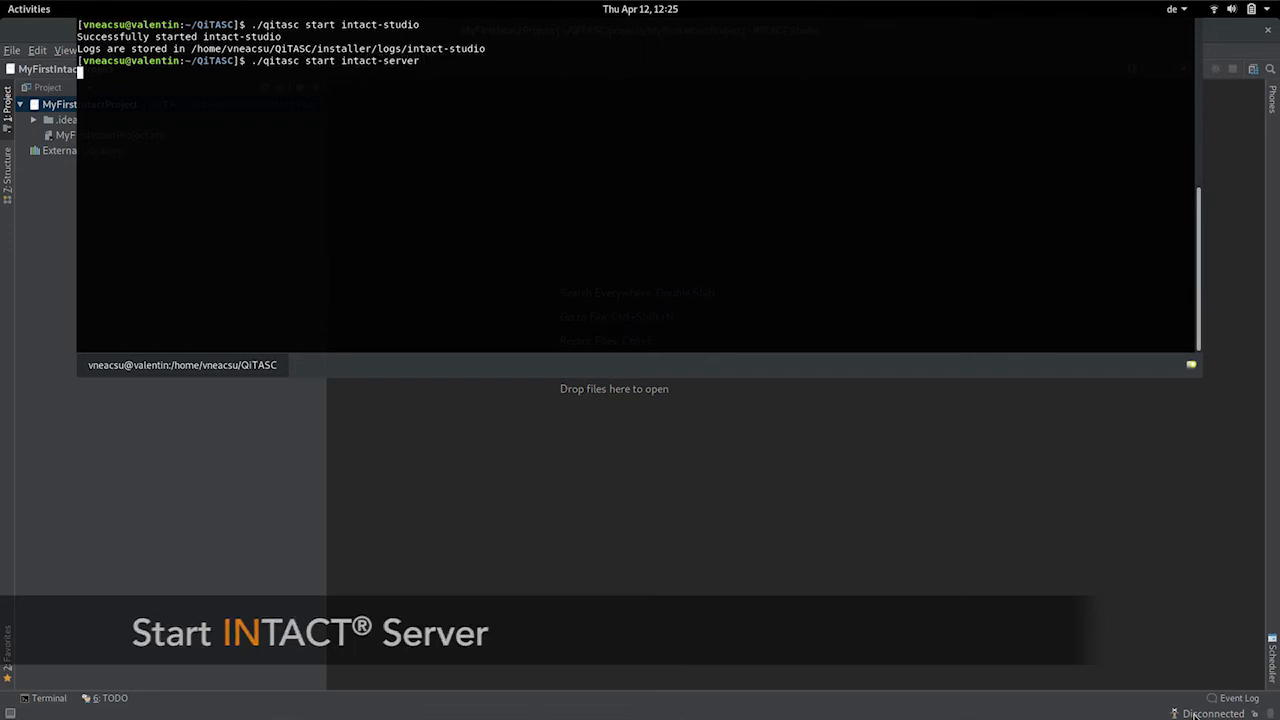
click(1100, 592)
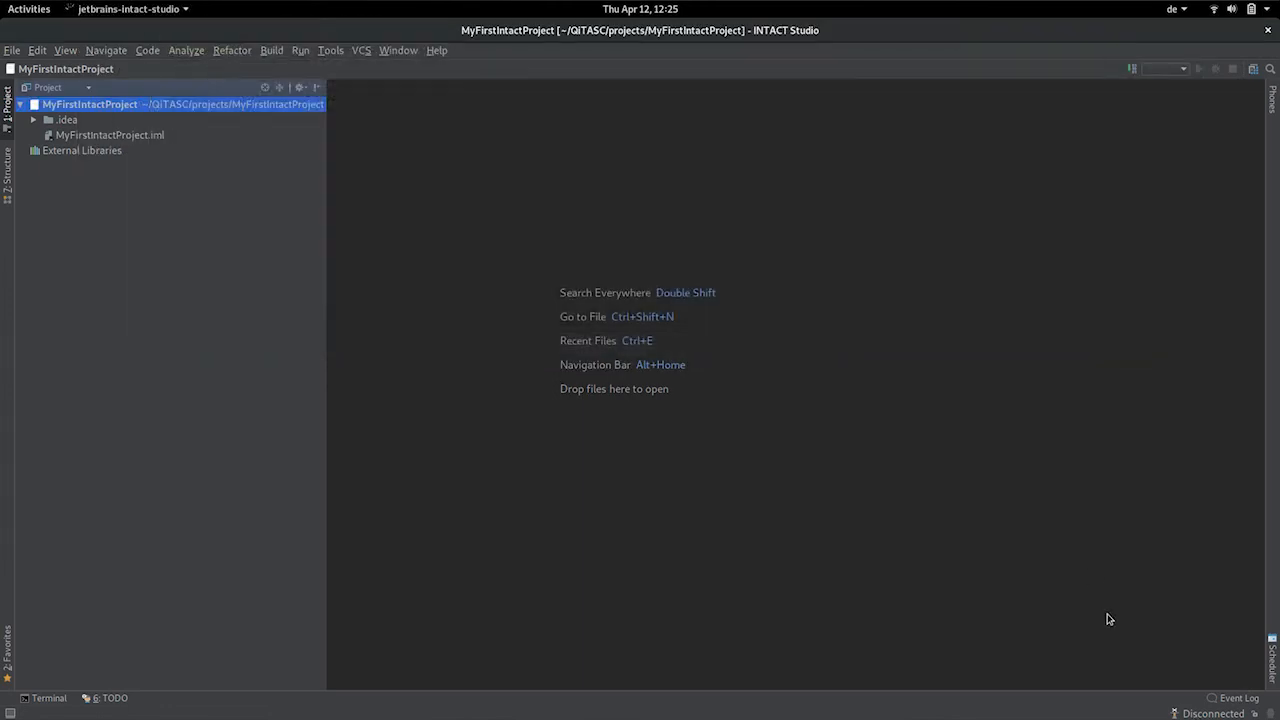
Switch the status-bar INTACT server indicator from Disconnected to Connected.
click(1218, 713)
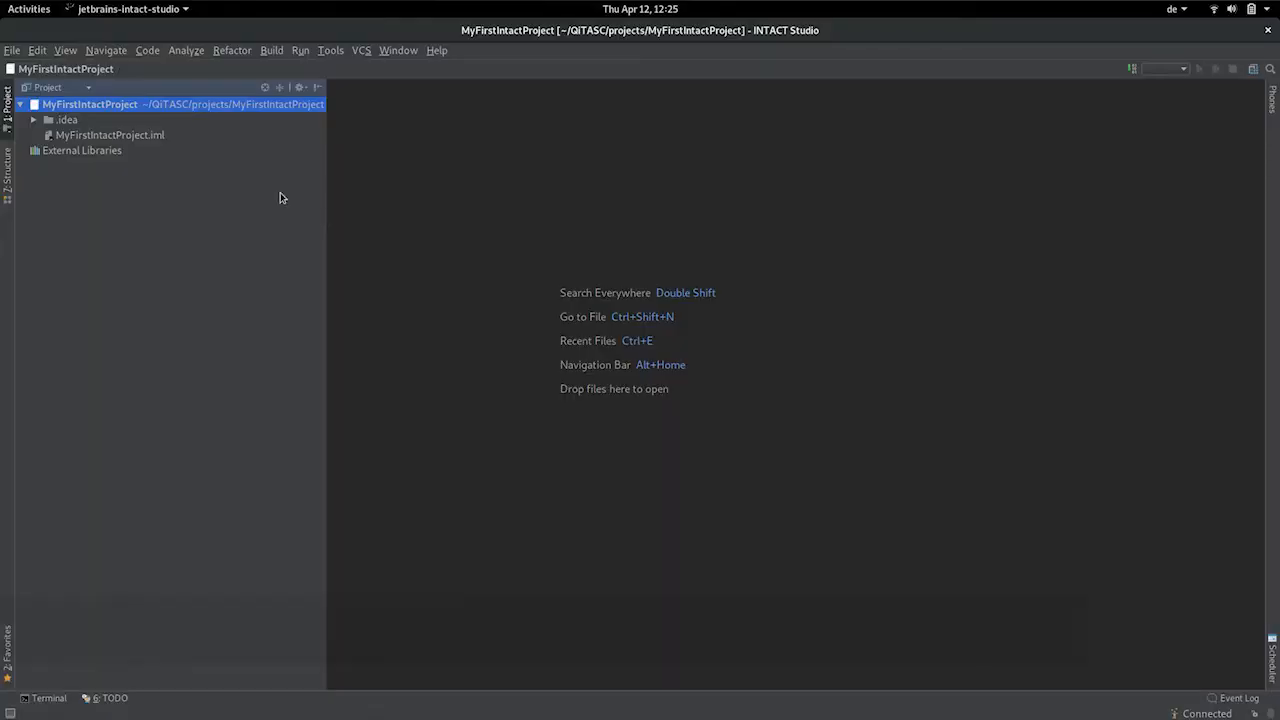
Create a new directory named features in the project root.
right_click(101, 104)
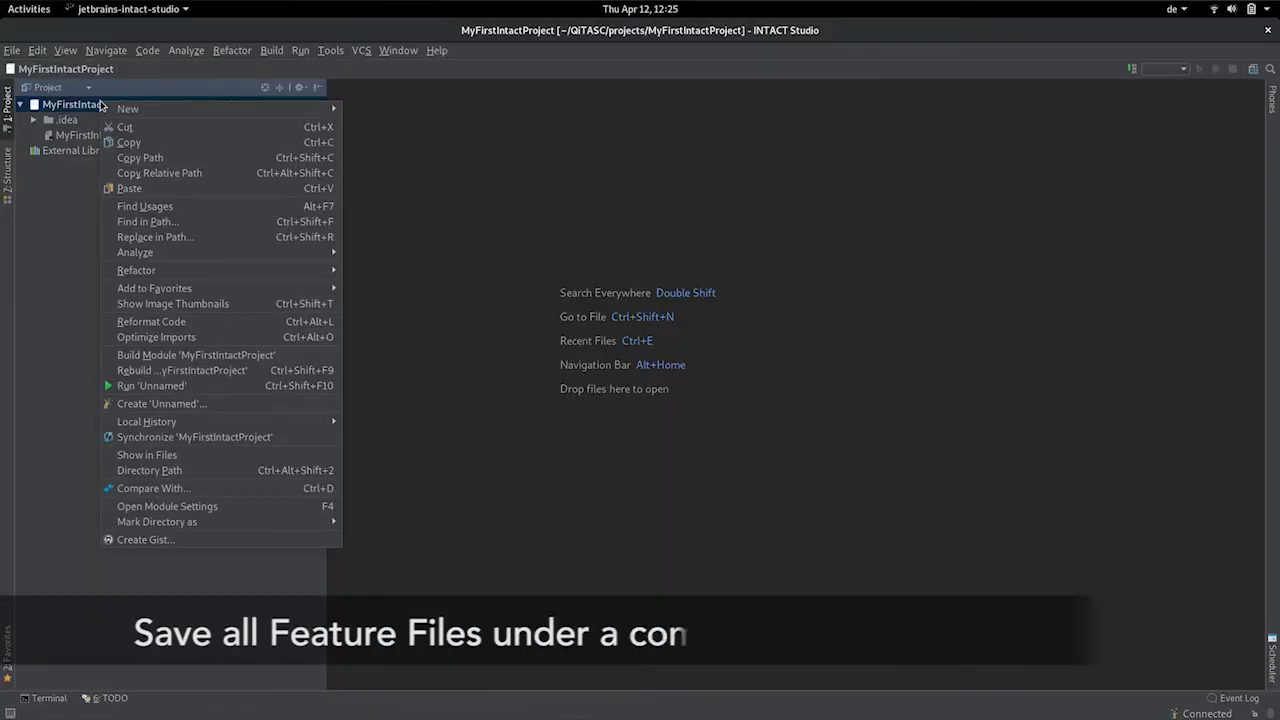
mouse_move(189, 117)
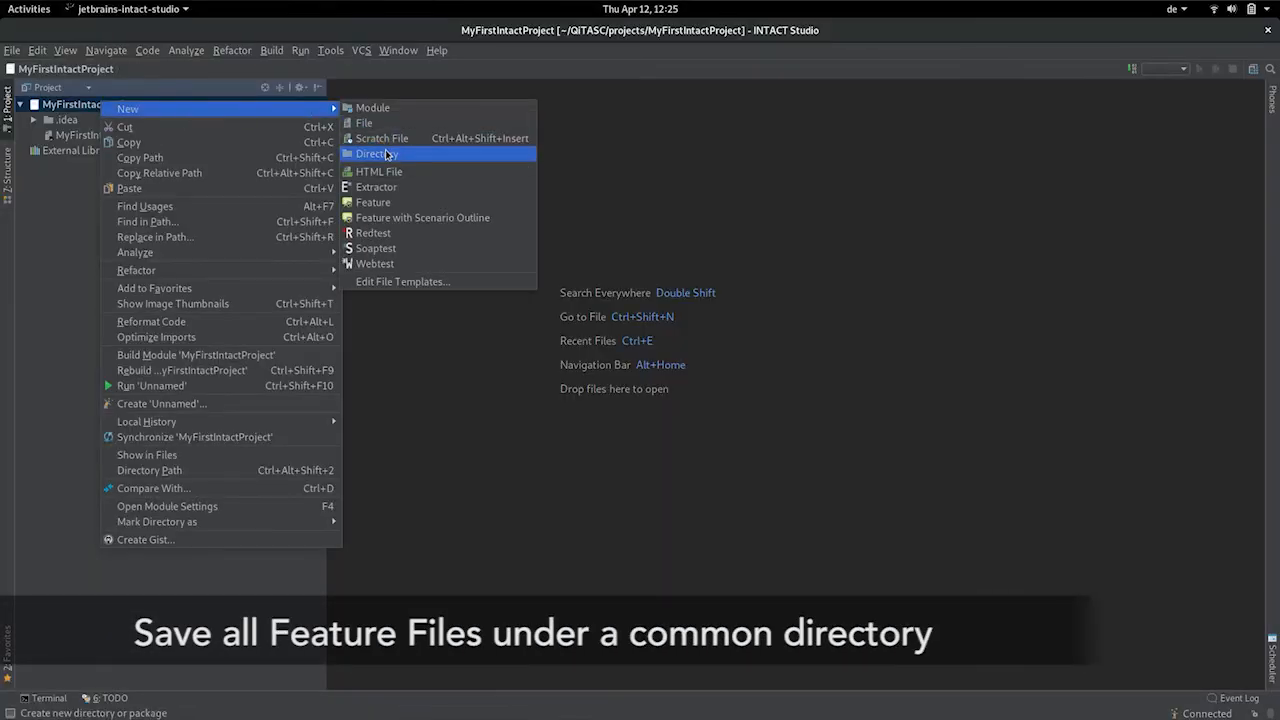
click(388, 155)
text(features)
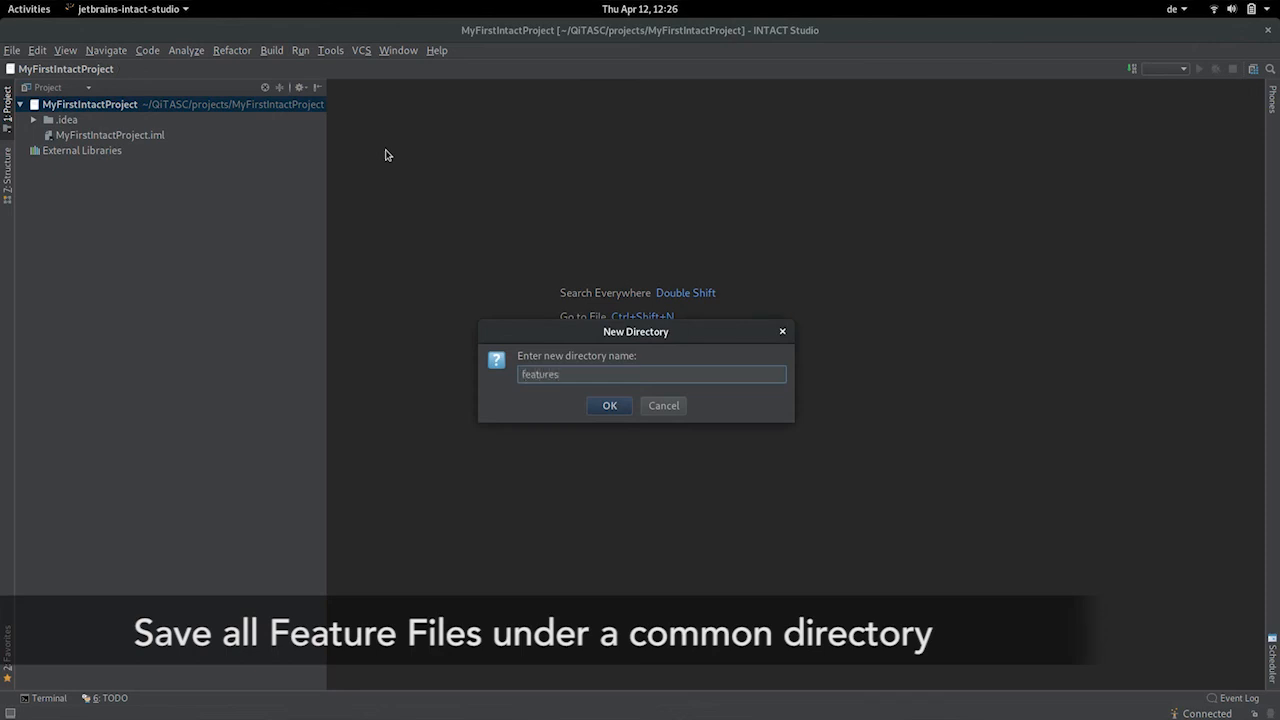
key(Return)
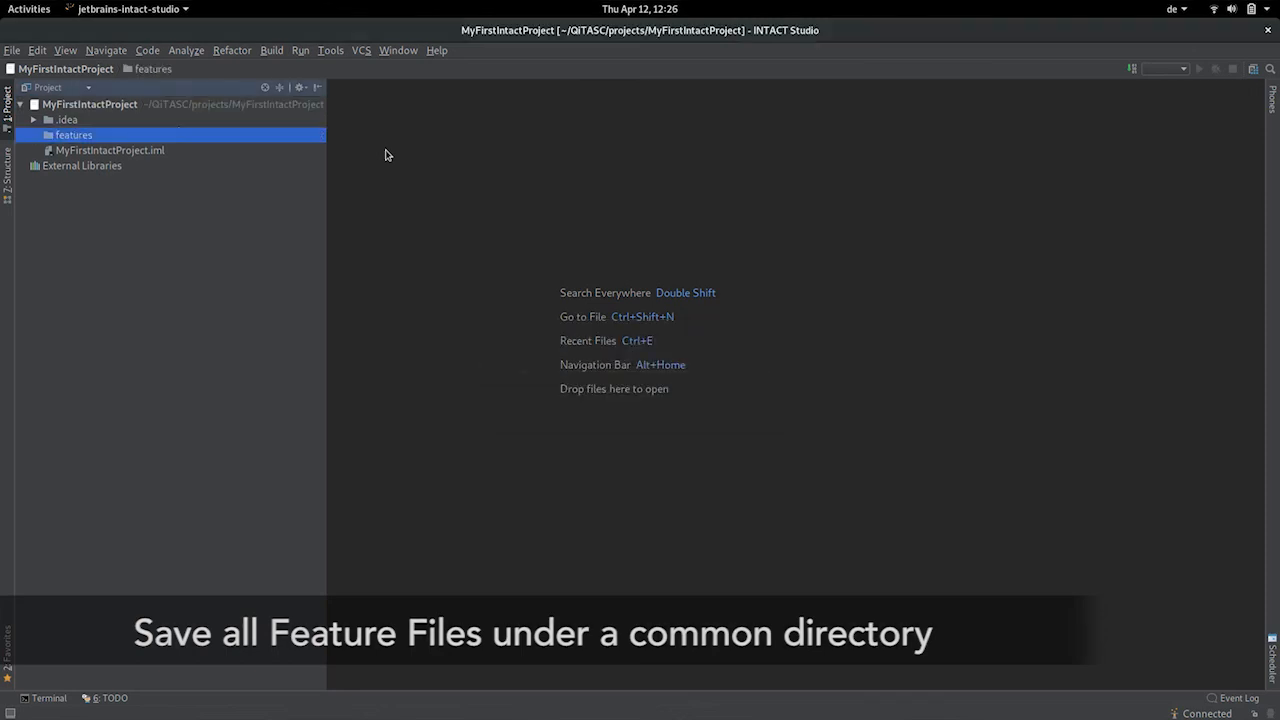
Add feature file MyFirstTestCase with scenario 'my first test case' to the features folder.
right_click(78, 141)
mouse_move(250, 145)
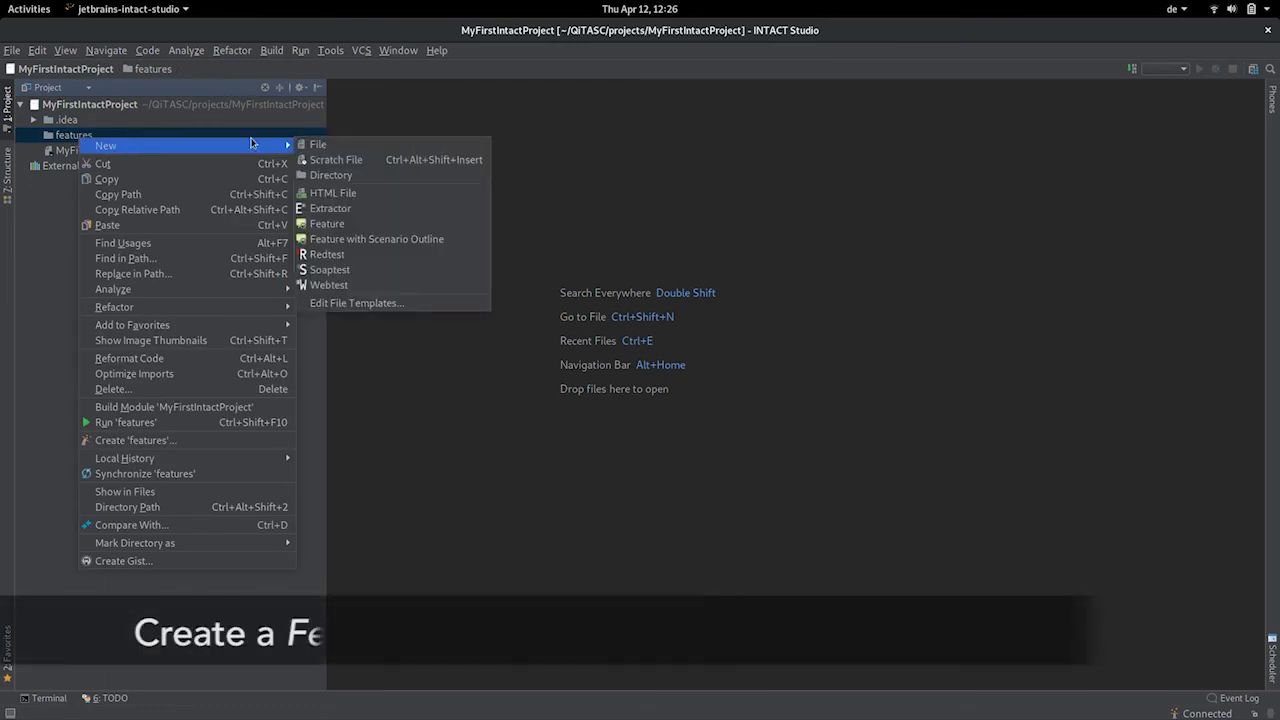
click(350, 230)
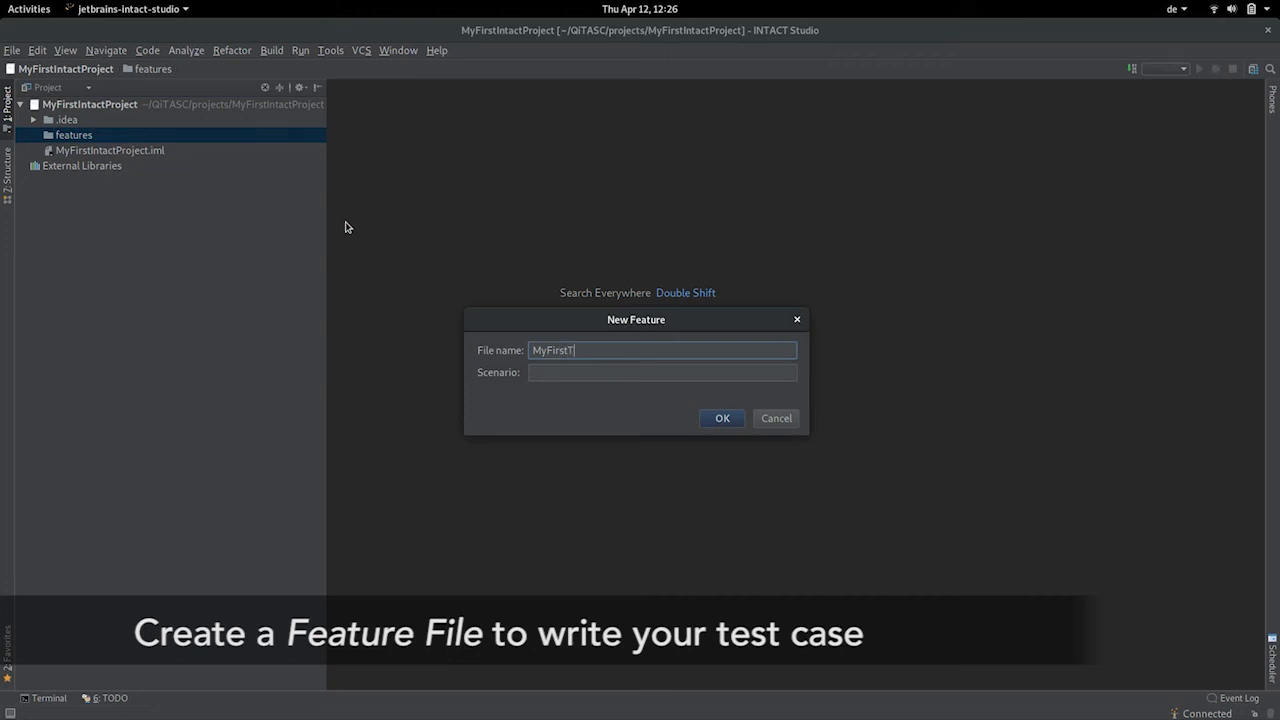
key(Tab)
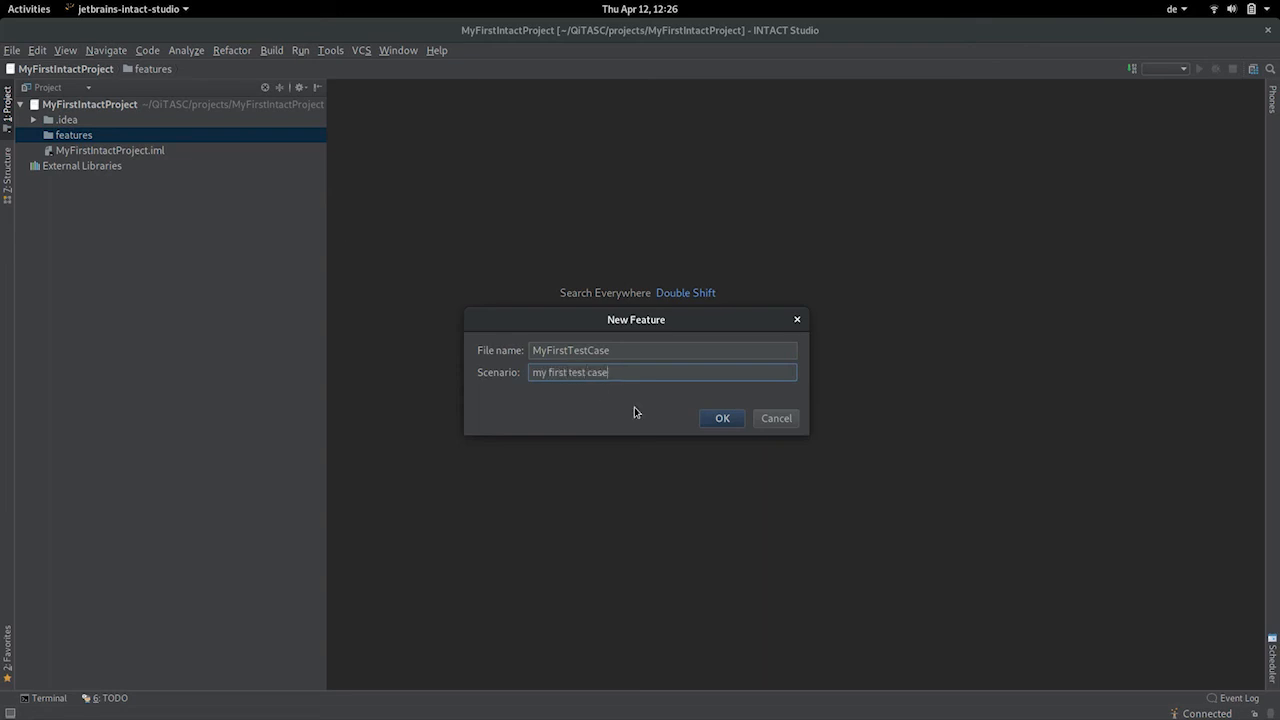
click(713, 418)
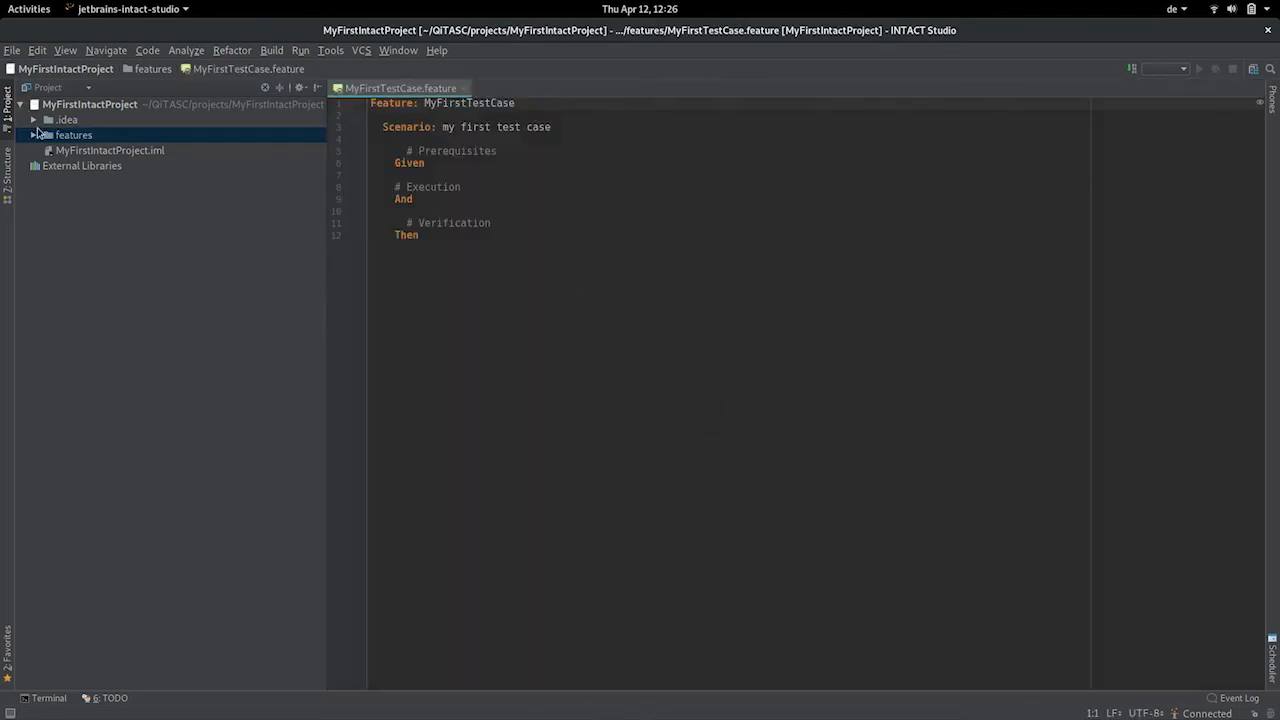
Reduce the scenario to 'Given verify 1 + 1 == 2' and run MyFirstTestCase.feature.
click(35, 134)
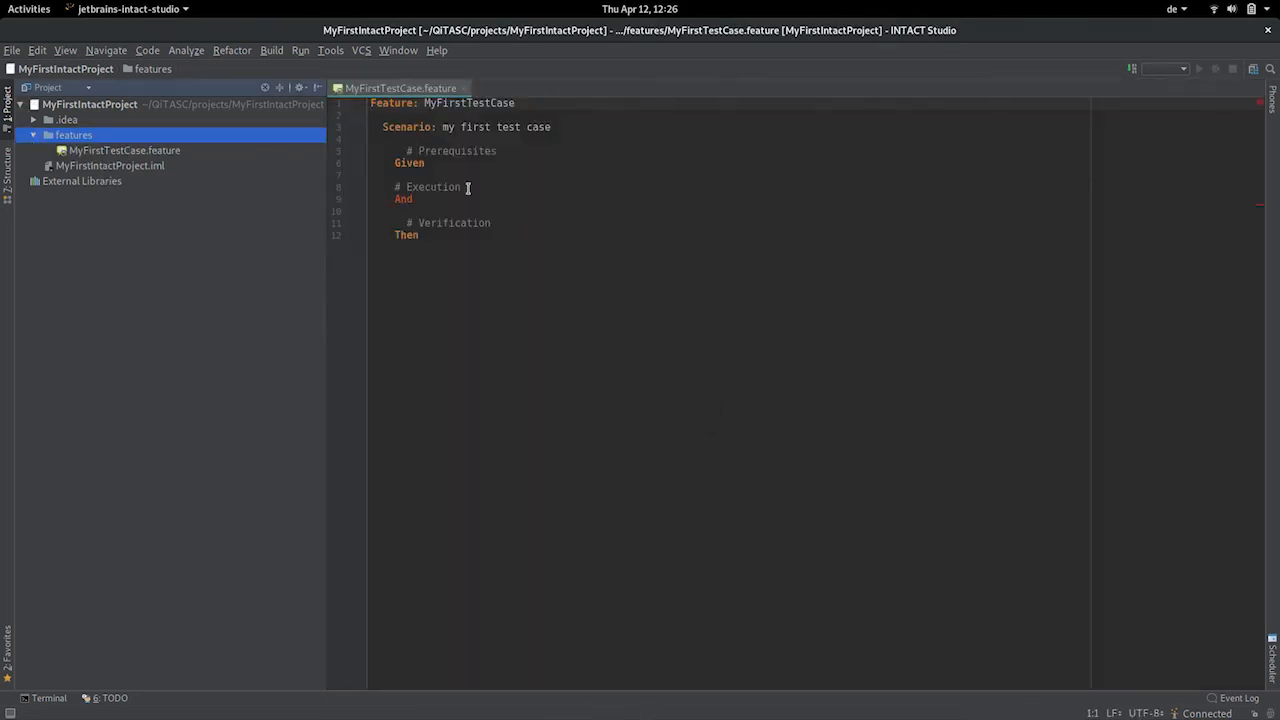
drag(438, 242, 465, 165)
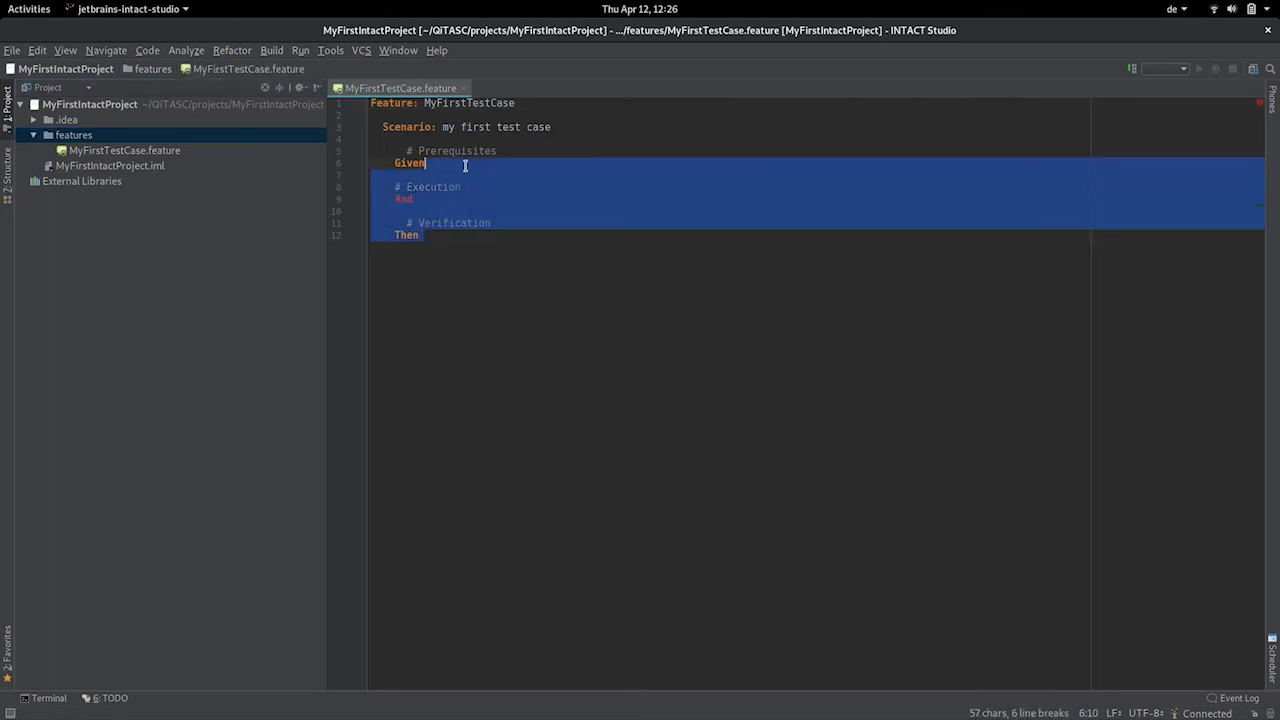
key(BackSpace)
key(Up)
key(ctrl+y)
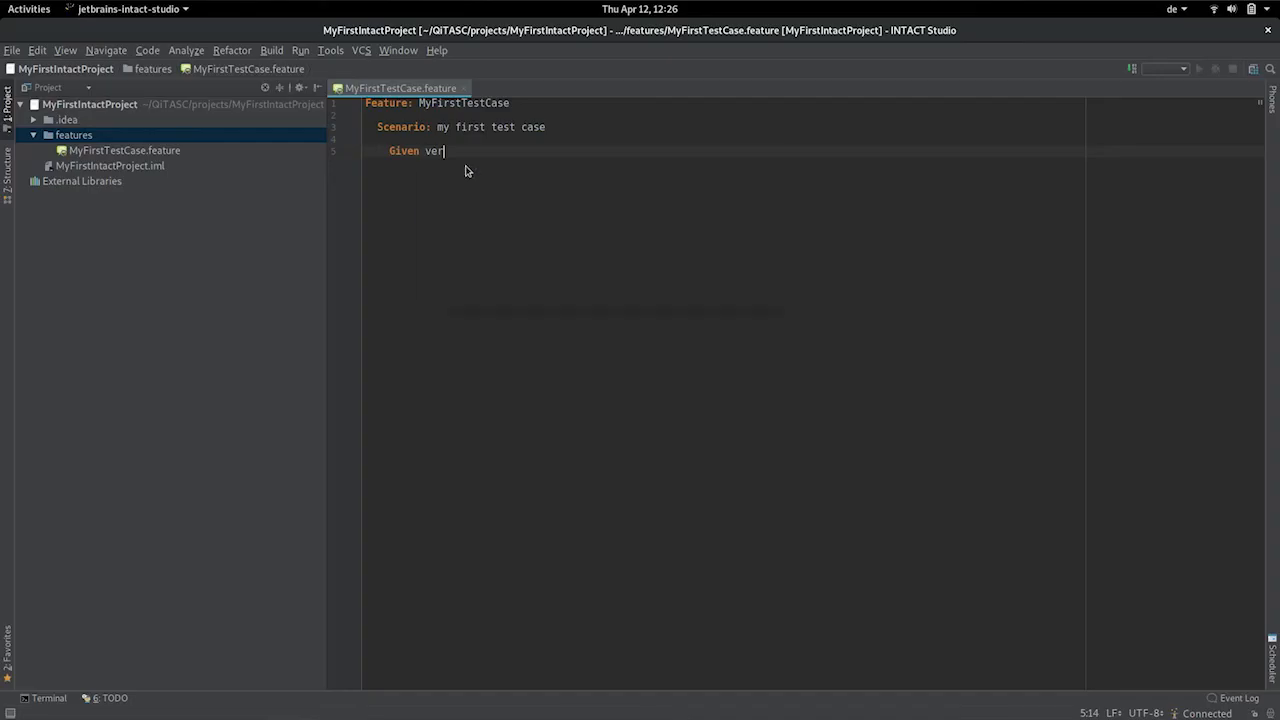
text(fy 1 + 1 == 2)
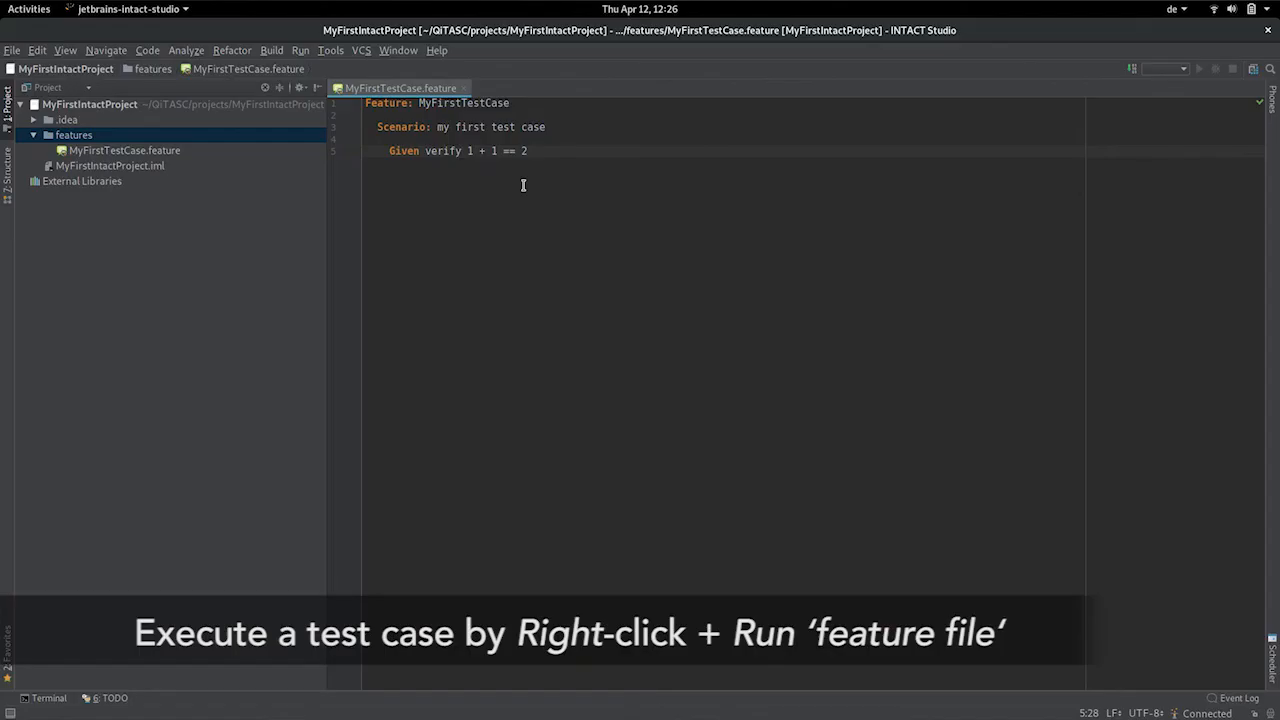
right_click(523, 188)
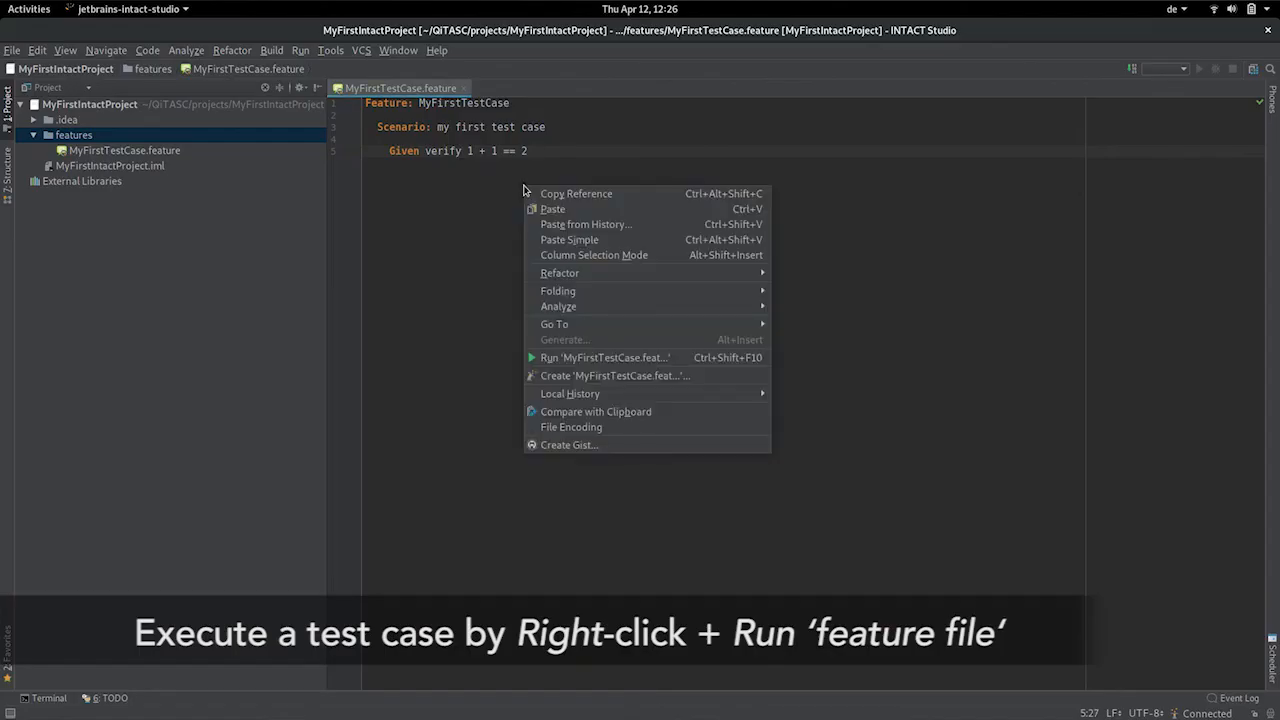
click(565, 362)
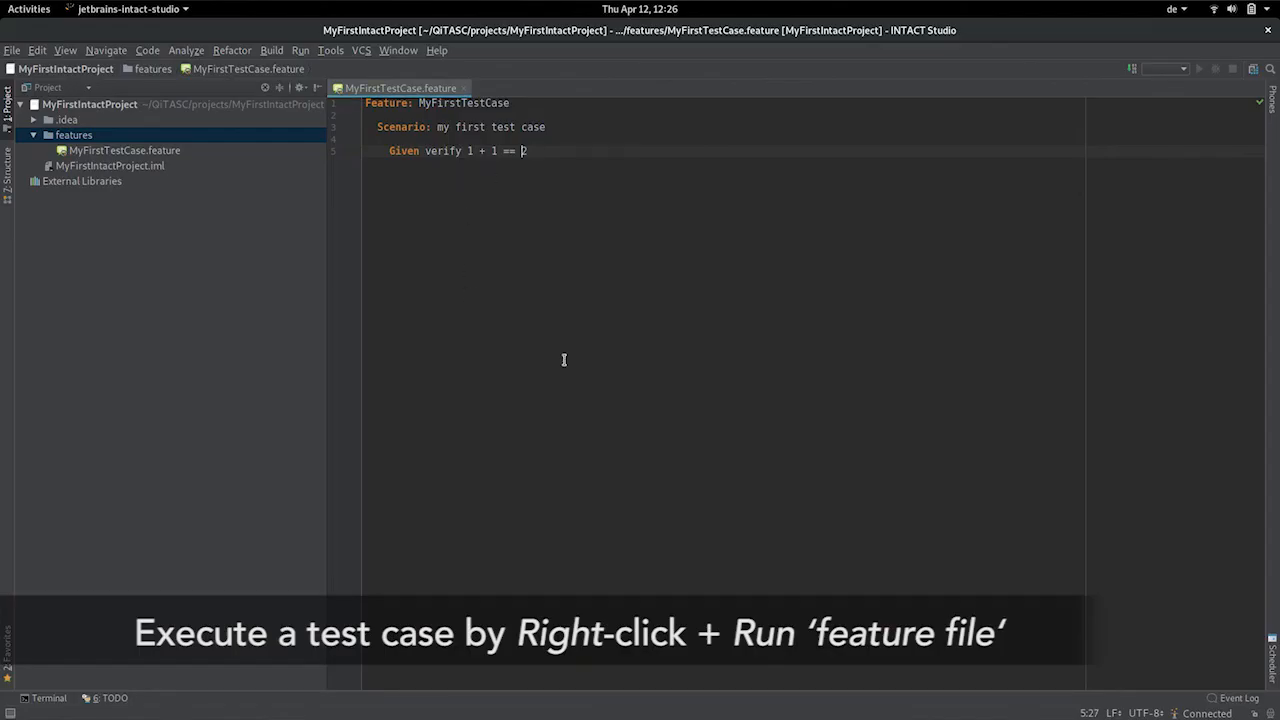